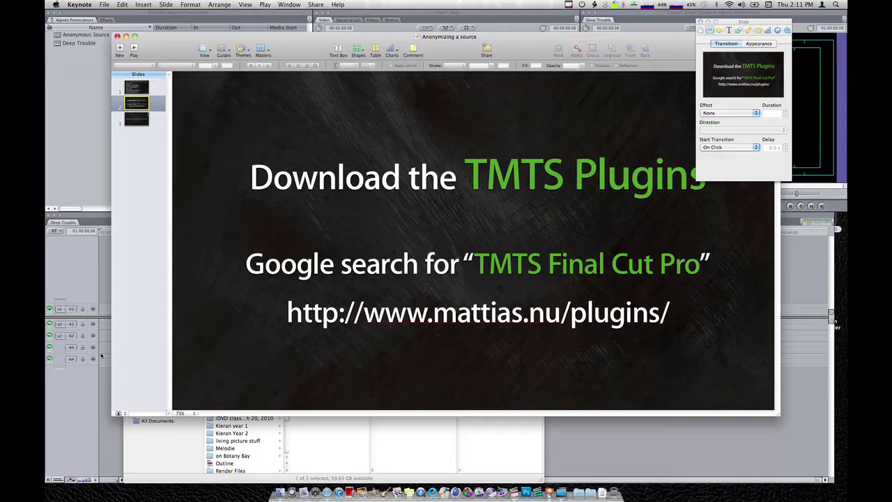
# Launch Safari from the Dock over the Keynote slide about downloading TMTS Plugins
pyautogui.click(325, 493)
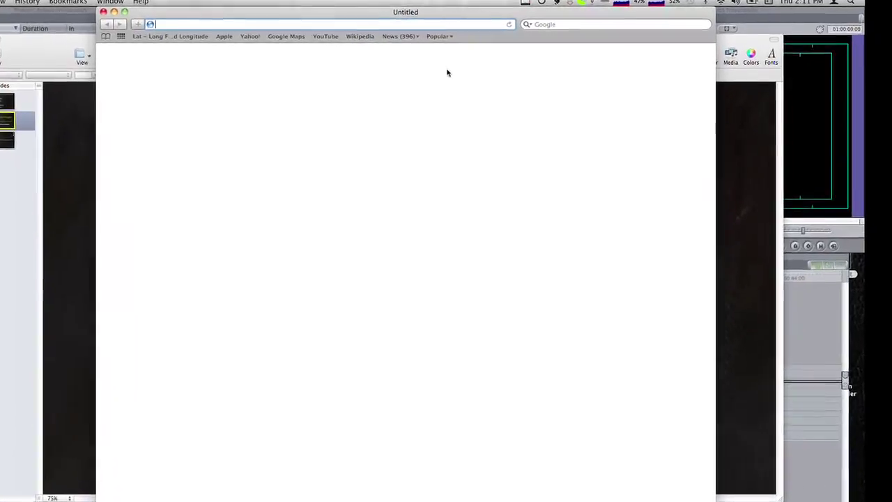
# Search Google for 'TMTS plugins final cut pro'
pyautogui.click(565, 25)
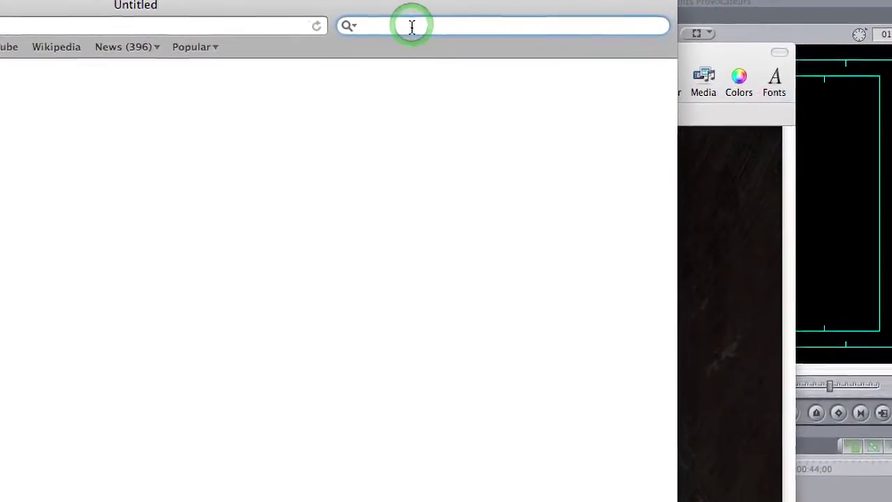
pyautogui.write('TMTS ')
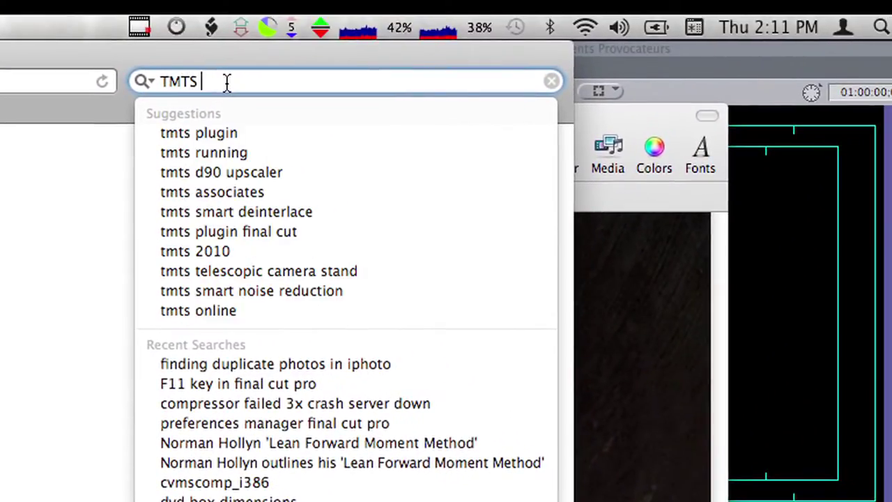
pyautogui.write('plugins final')
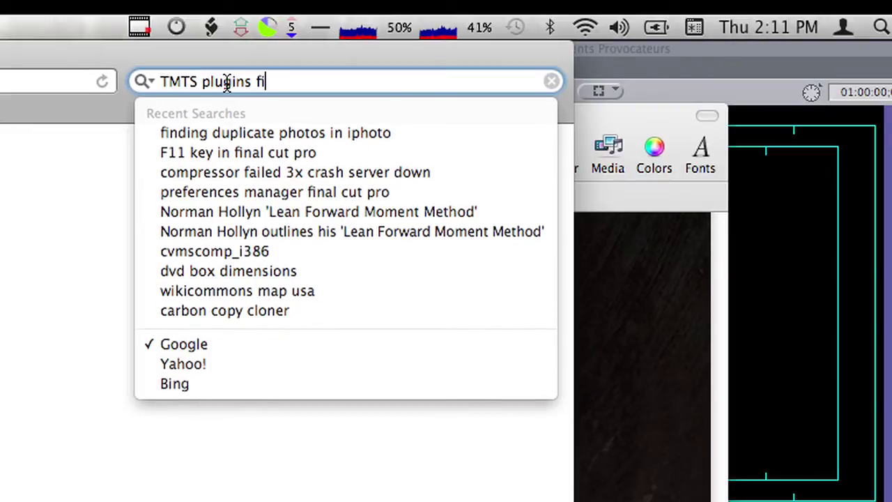
pyautogui.write(' cut pro')
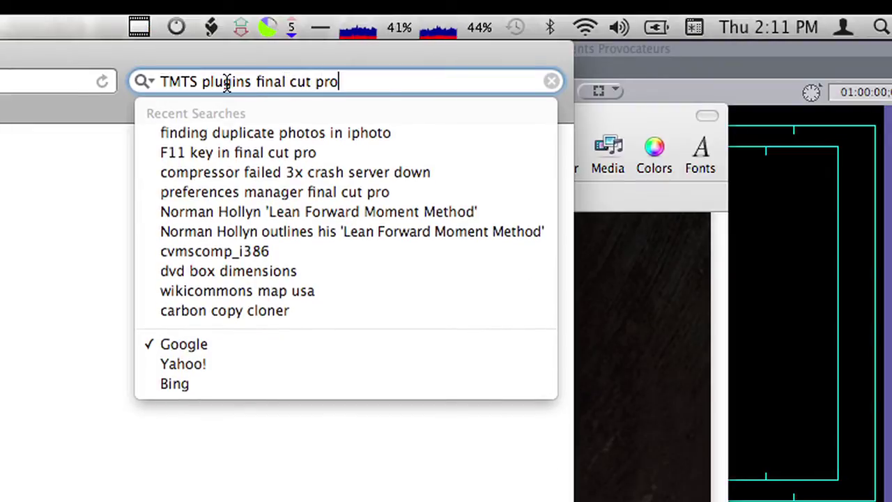
pyautogui.press('Return')
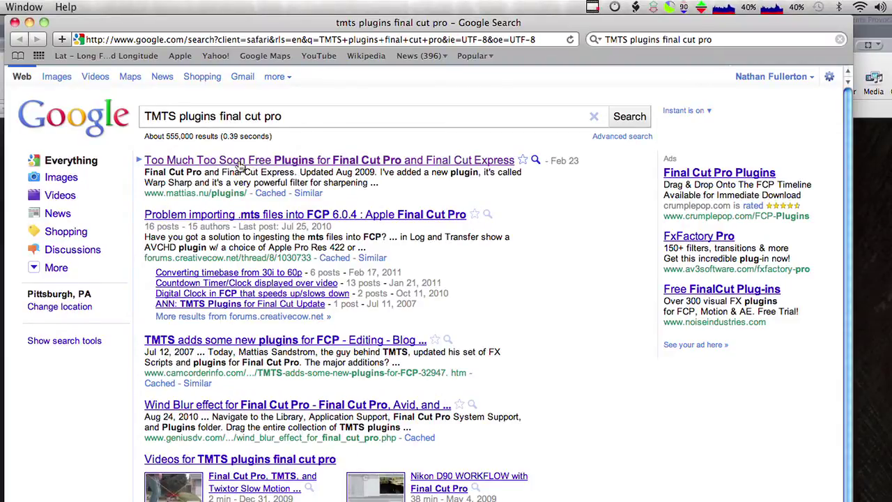
# Open the Too Much Too Soon plugins page, enter an e-mail address and request the free download
pyautogui.click(239, 164)
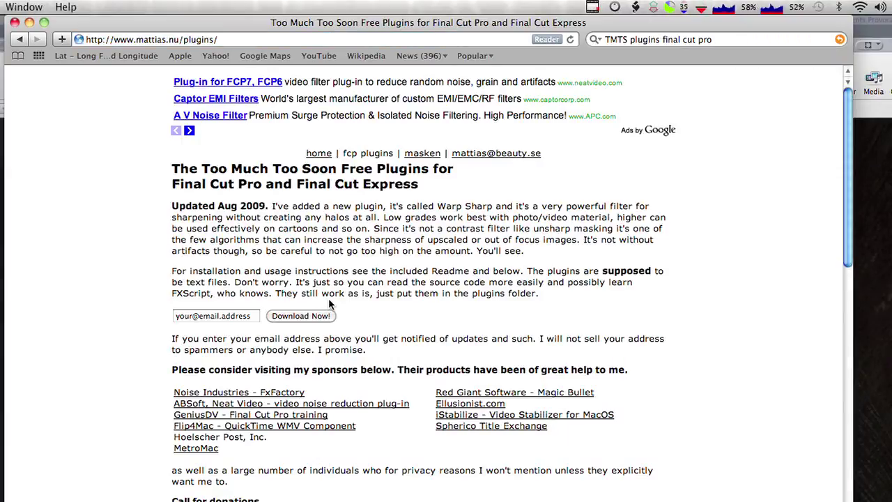
pyautogui.click(224, 318)
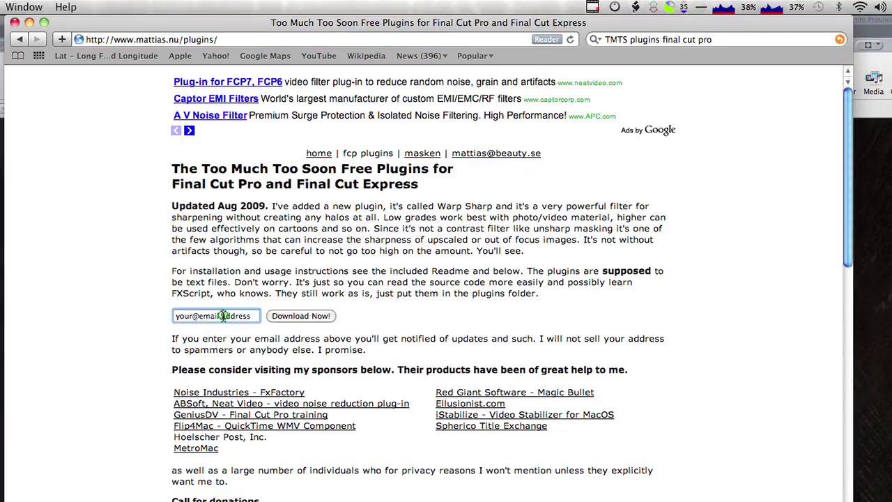
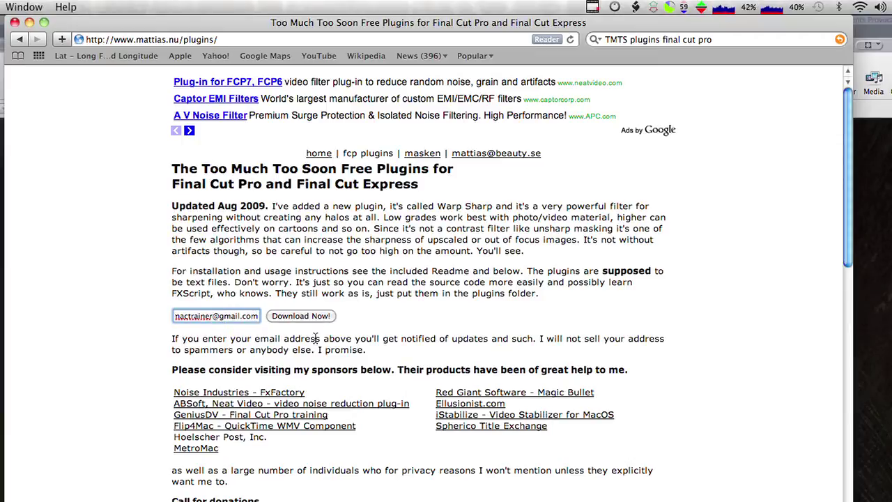
pyautogui.click(315, 317)
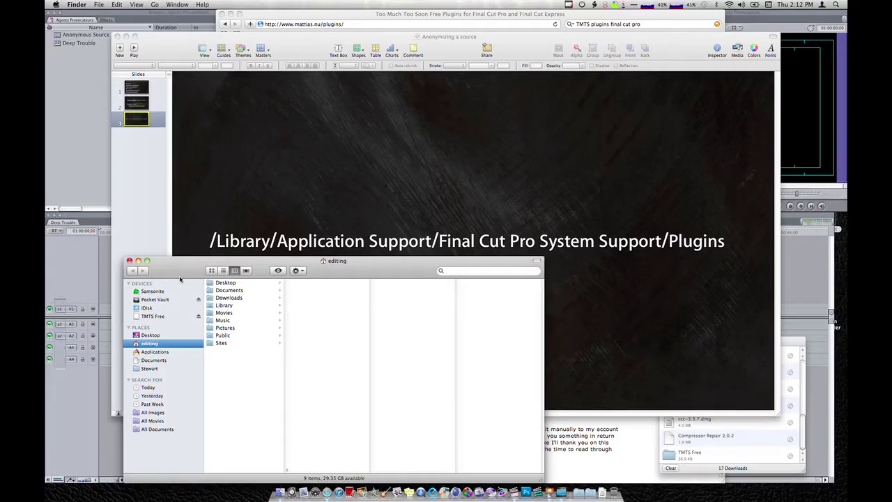
# Browse to Samsonite > Library > Application Support > Final Cut Pro System Support > Plugins
pyautogui.moveTo(180, 278); pyautogui.dragTo(173, 174)
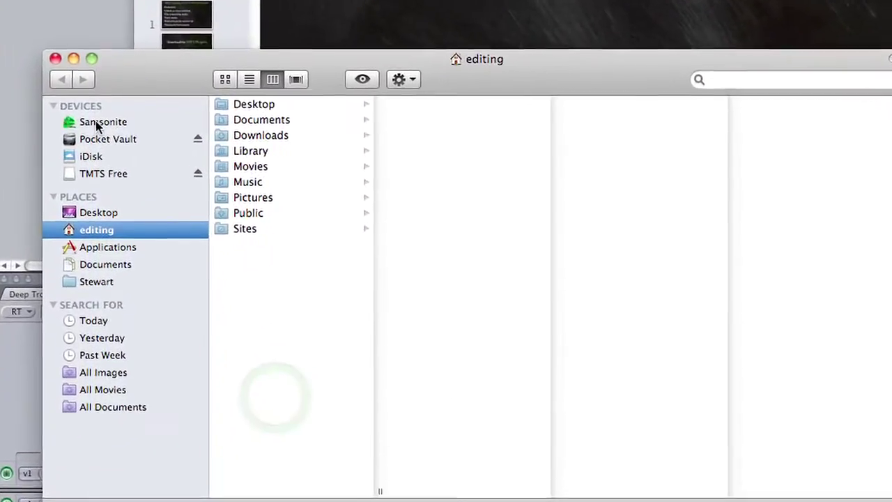
pyautogui.click(98, 123)
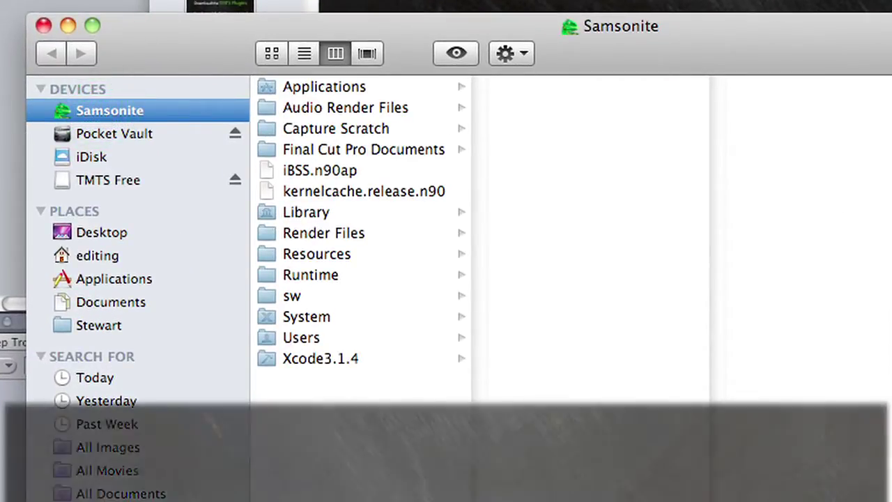
pyautogui.click(336, 209)
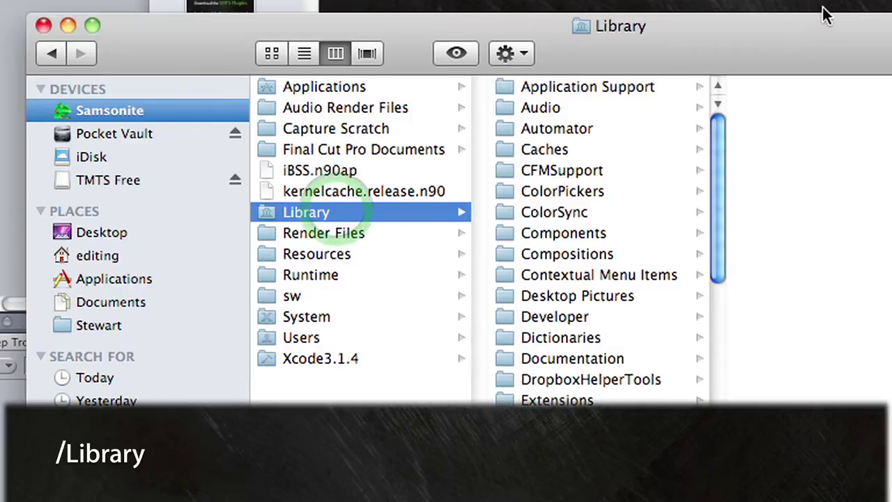
pyautogui.click(624, 82)
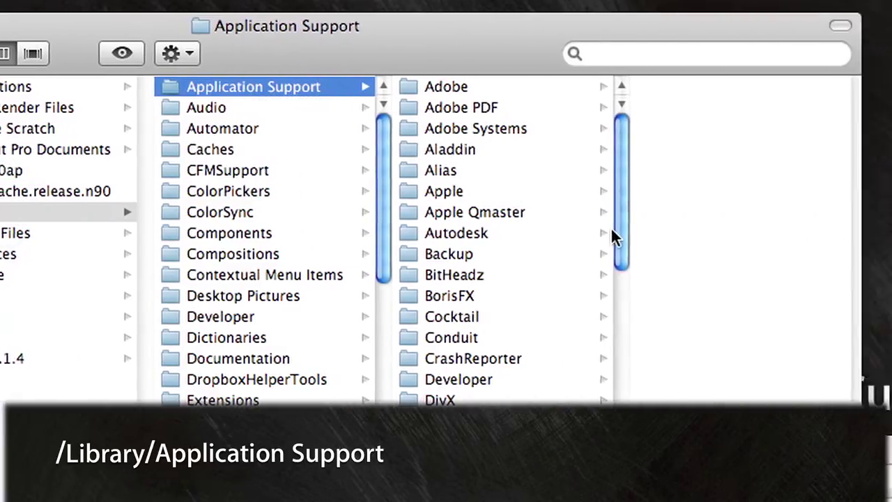
pyautogui.moveTo(619, 234); pyautogui.dragTo(598, 283)
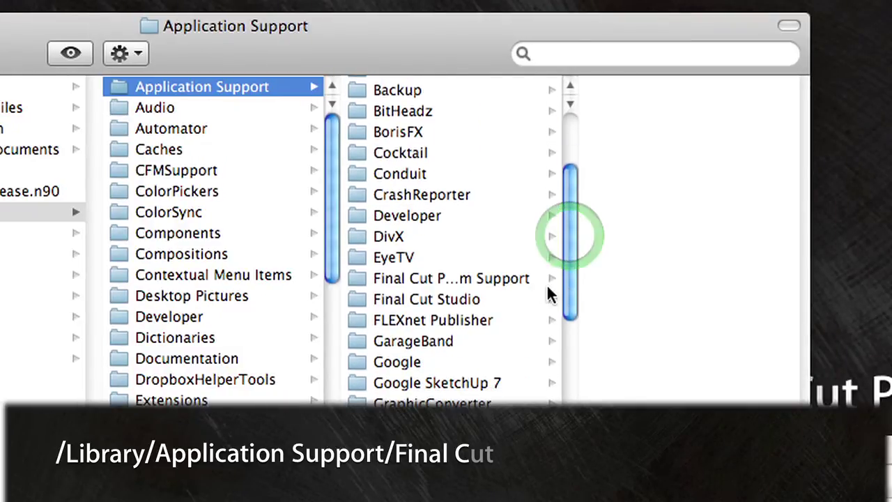
pyautogui.click(474, 277)
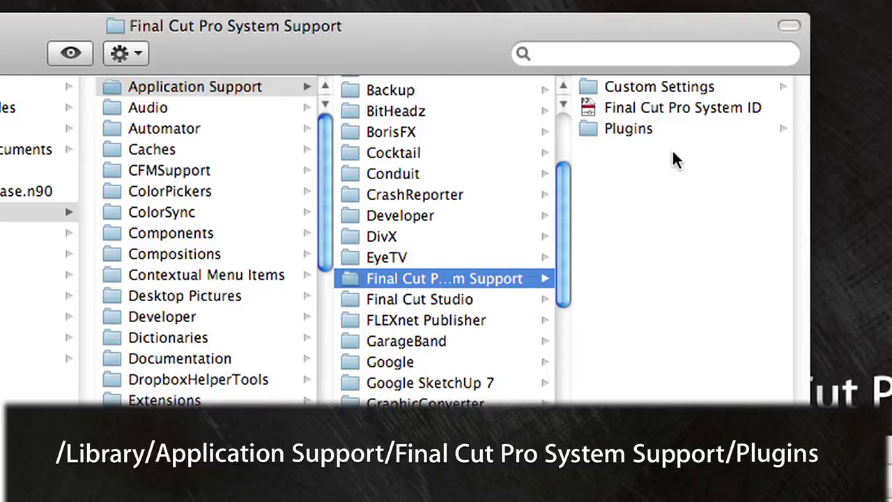
pyautogui.click(648, 131)
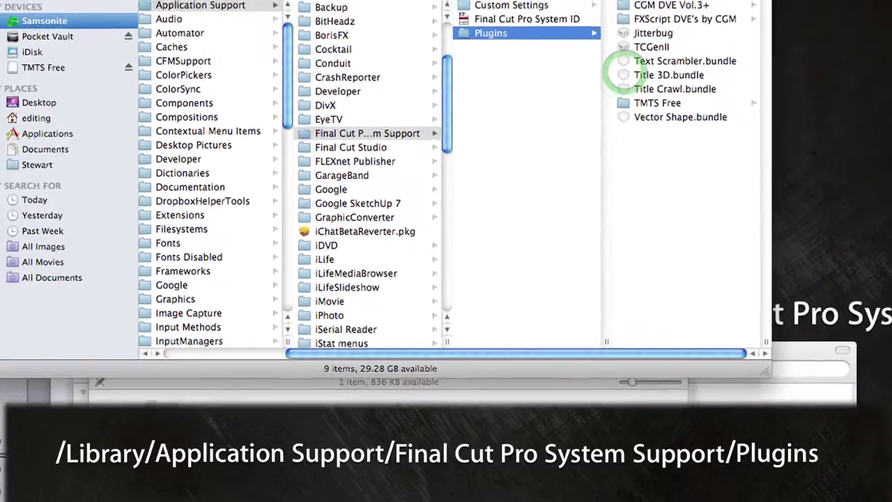
# Copy the downloaded TMTS Free folder into the Plugins folder
pyautogui.click(358, 472)
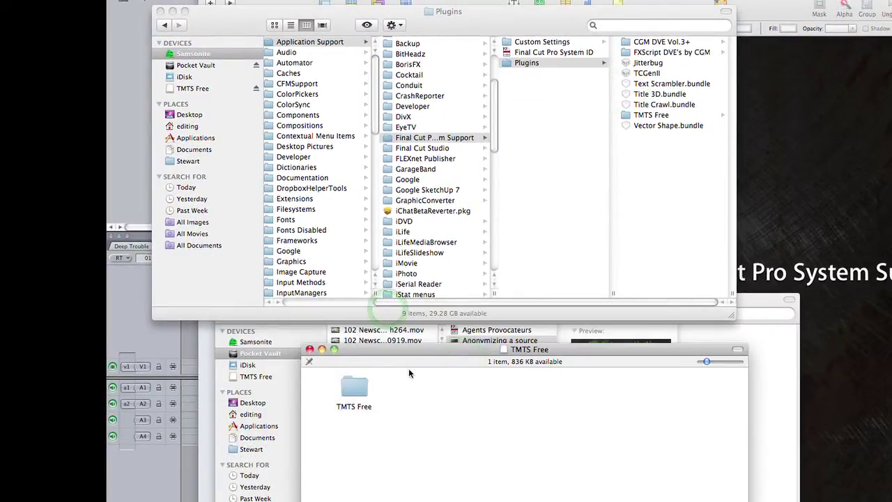
pyautogui.click(352, 387)
pyautogui.moveTo(352, 387); pyautogui.dragTo(674, 176)
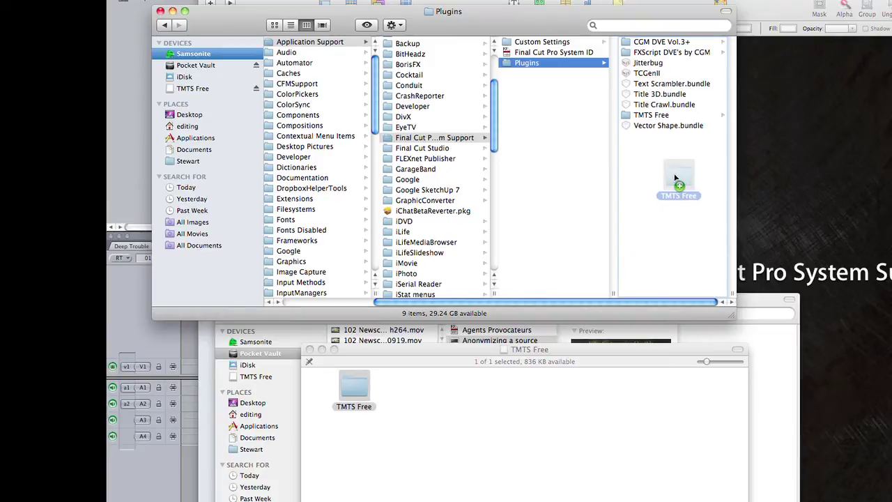
pyautogui.moveTo(675, 178); pyautogui.dragTo(675, 180)
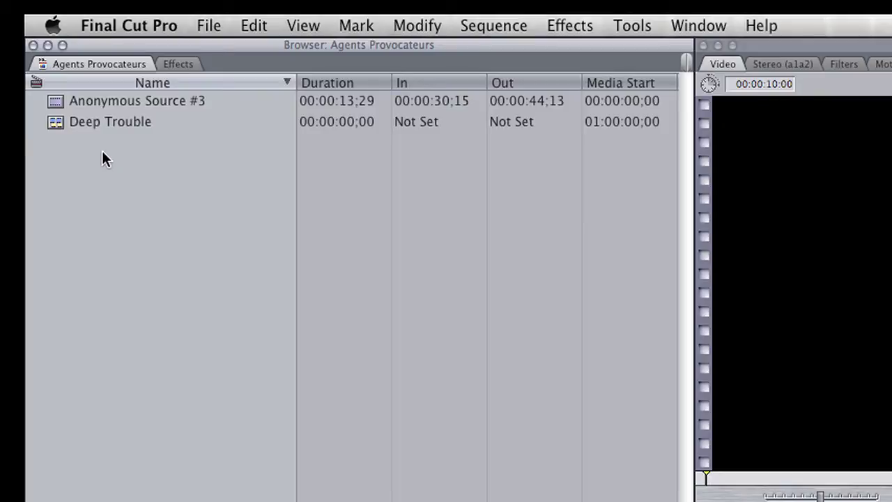
# Load Anonymous Source #3 in the Viewer, play from its In point, and edit it into Deep Trouble
pyautogui.doubleClick(55, 102)
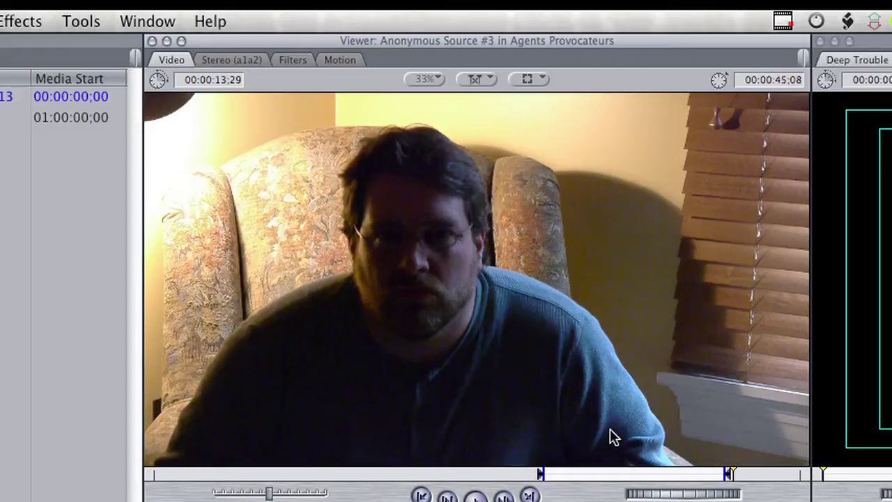
pyautogui.click(542, 474)
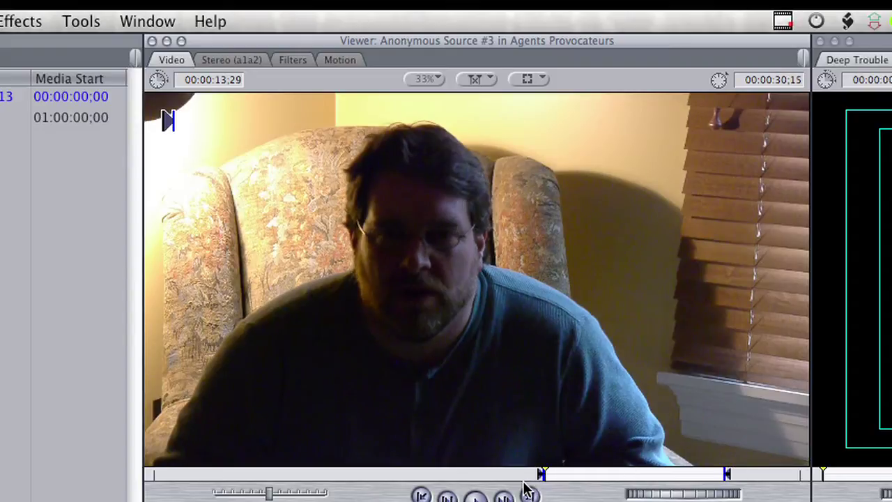
pyautogui.click(528, 491)
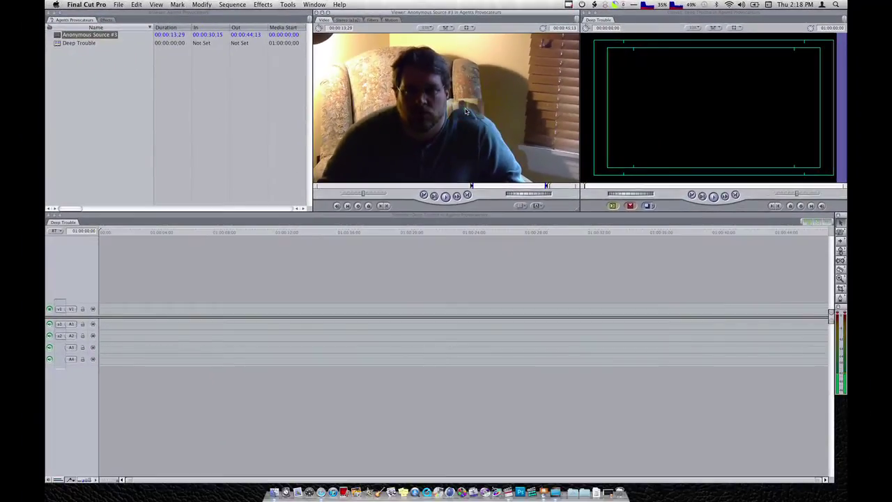
pyautogui.moveTo(466, 111); pyautogui.dragTo(101, 315)
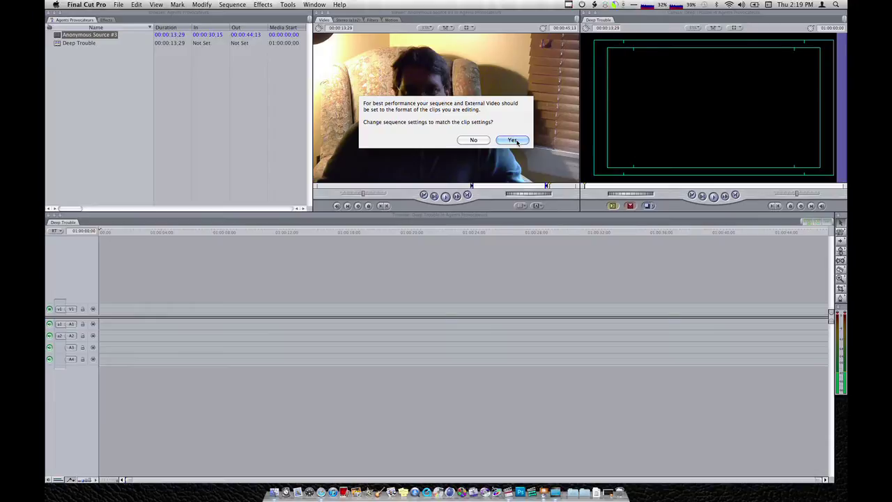
# Accept matching Deep Trouble's settings to the clip, then select the interview clip in the timeline
pyautogui.click(513, 140)
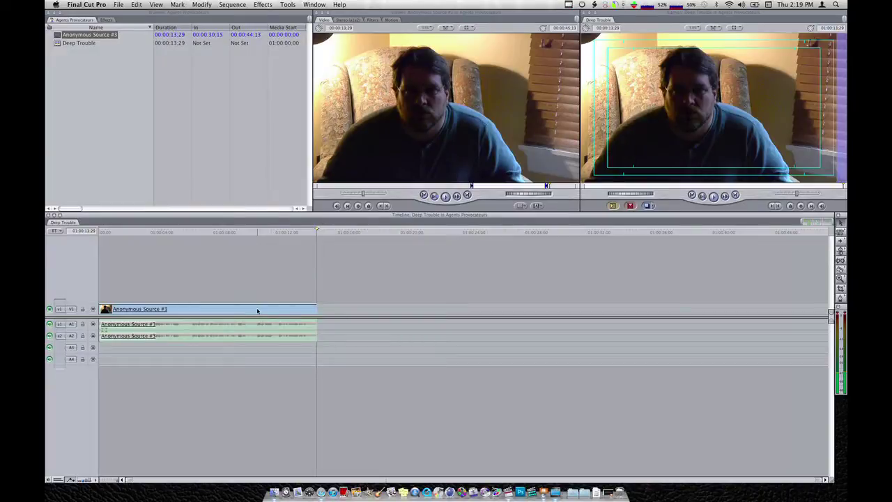
pyautogui.click(253, 310)
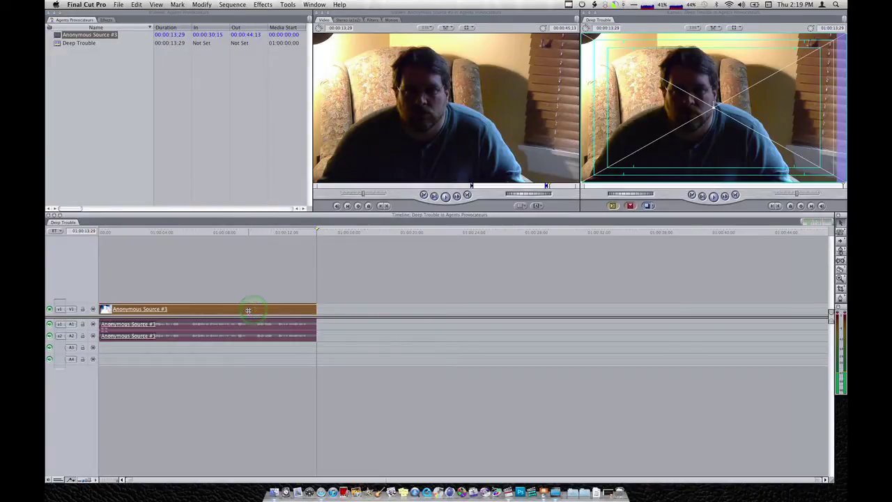
pyautogui.click(248, 309)
pyautogui.moveTo(248, 311); pyautogui.dragTo(245, 297)
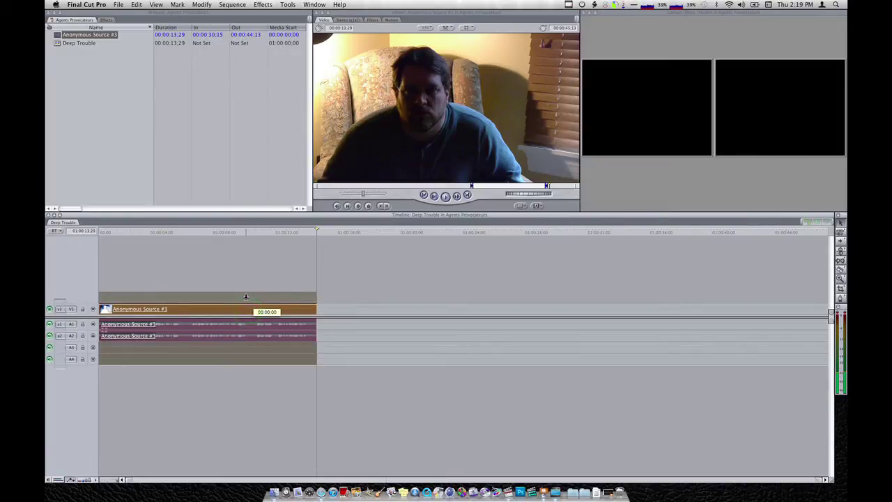
pyautogui.moveTo(245, 297); pyautogui.dragTo(245, 298)
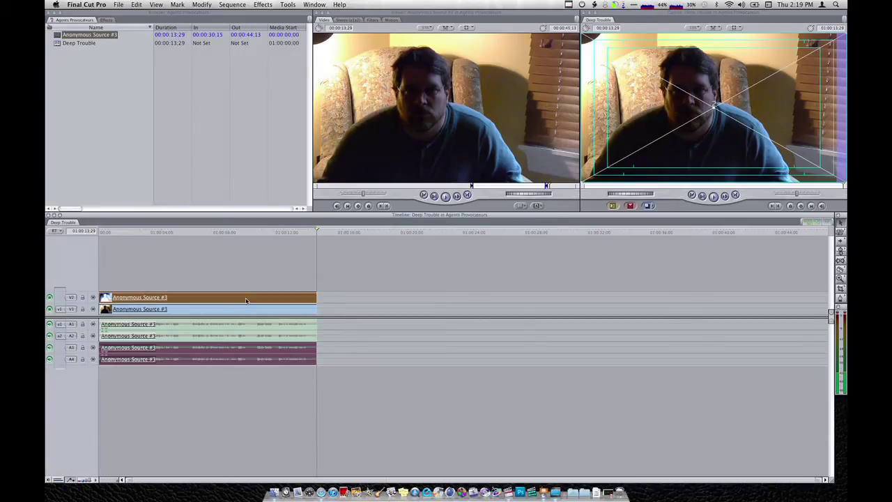
pyautogui.click(137, 4)
pyautogui.click(143, 14)
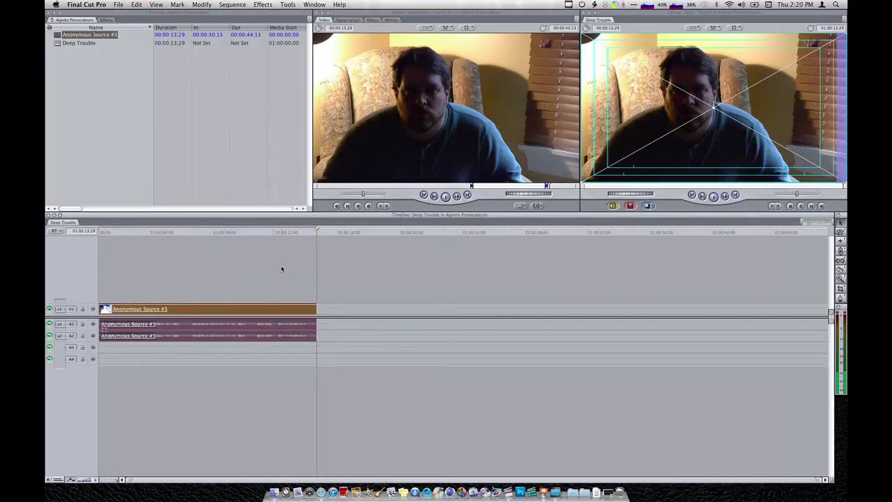
pyautogui.press('super+a')
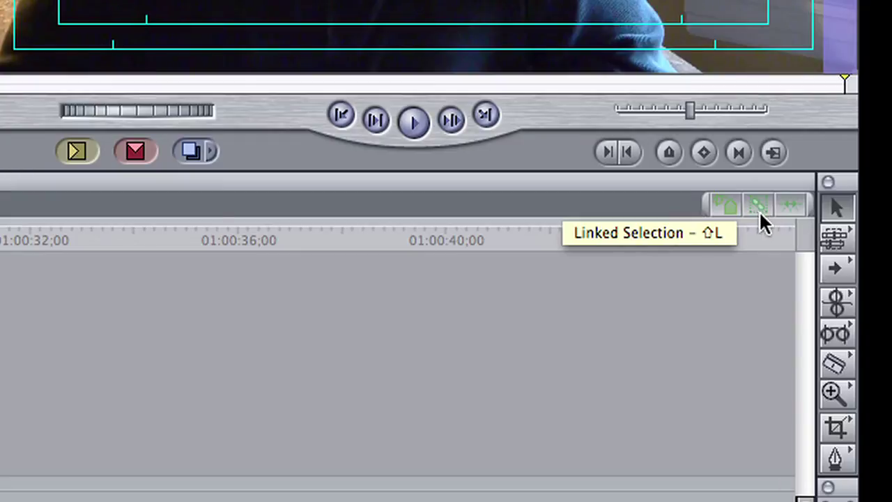
# Turn off Linked Selection and select only the interview clip's V1 video
pyautogui.click(759, 212)
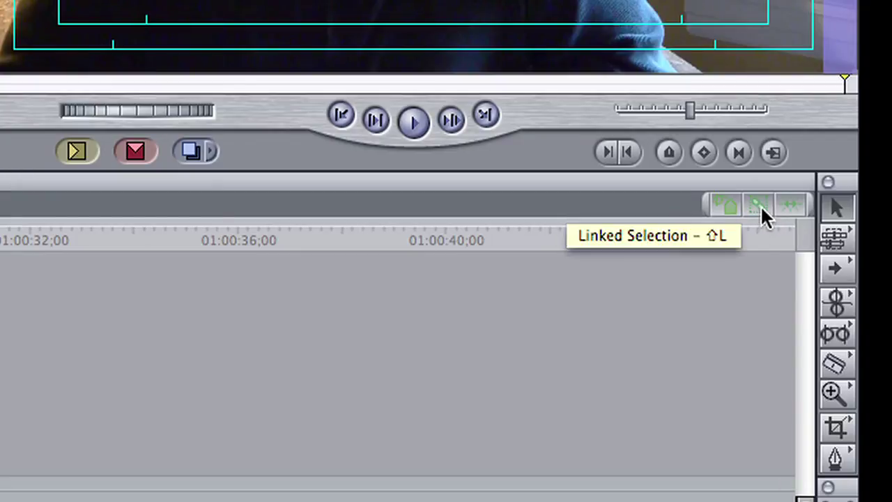
pyautogui.click(760, 206)
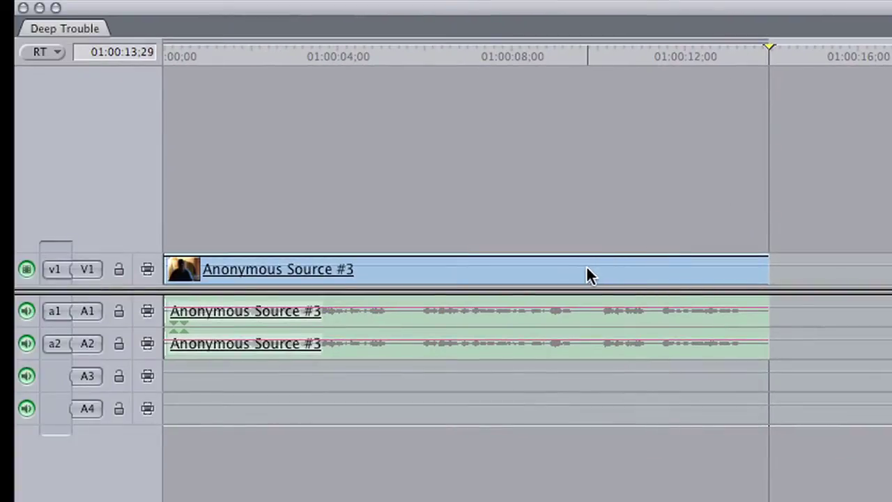
pyautogui.click(588, 273)
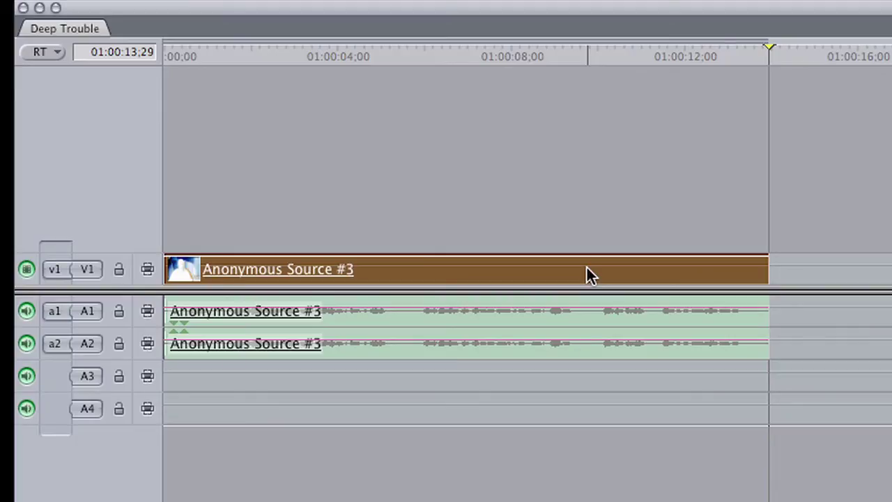
# Option-drag a copy of the video up onto a new V2 track above V1
pyautogui.click(567, 271)
pyautogui.moveTo(562, 272); pyautogui.dragTo(543, 230)
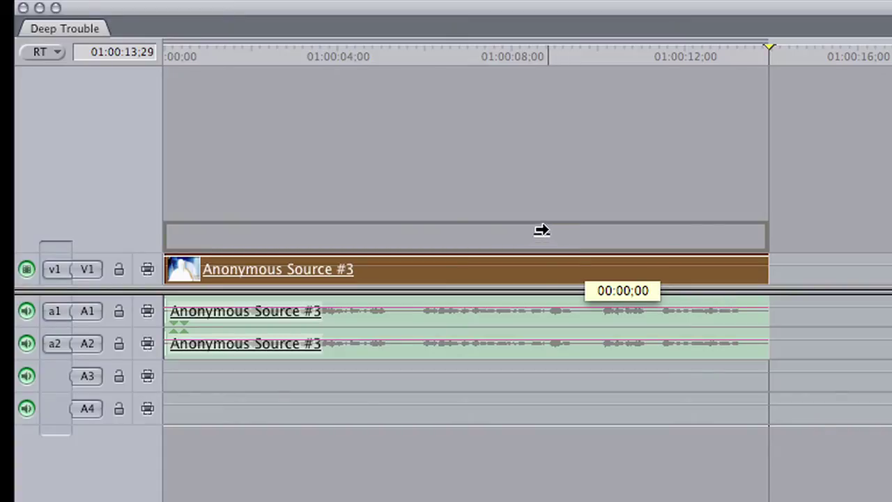
pyautogui.moveTo(542, 230); pyautogui.dragTo(543, 230)
pyautogui.moveTo(542, 230); pyautogui.dragTo(548, 225)
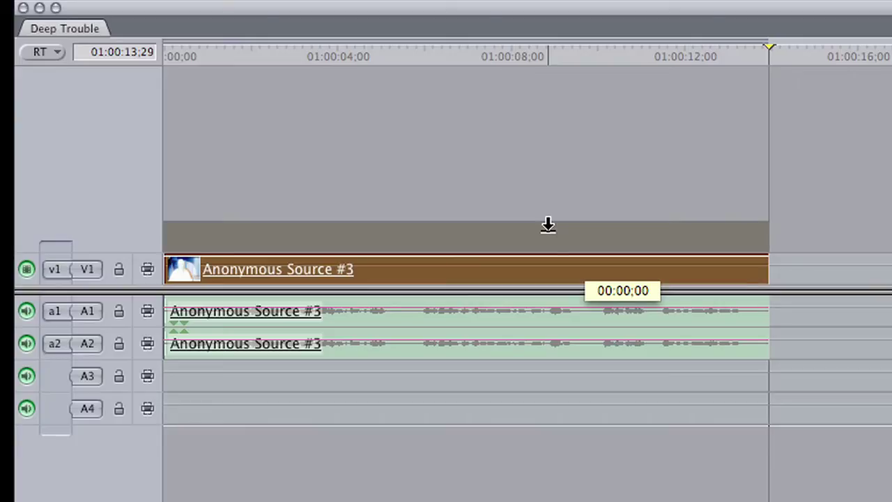
pyautogui.moveTo(548, 224); pyautogui.dragTo(547, 227)
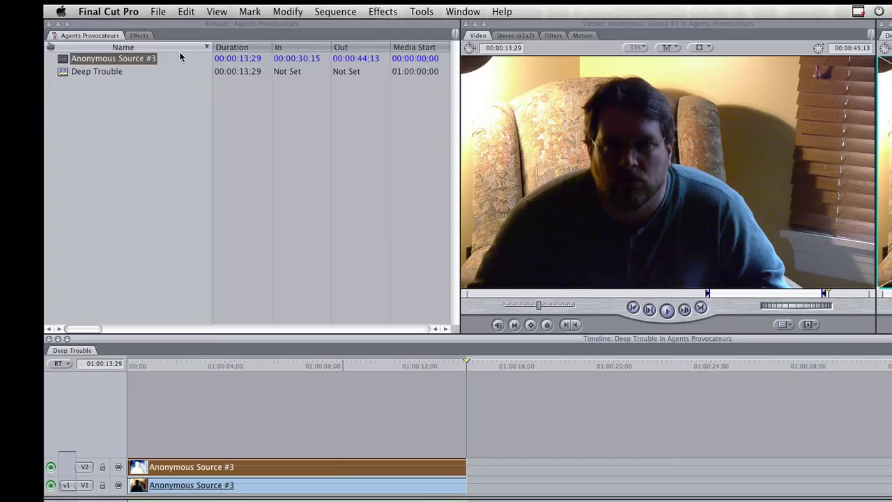
# Expand the TMTS Stylize bin under Video Filters in the Effects tab
pyautogui.click(143, 35)
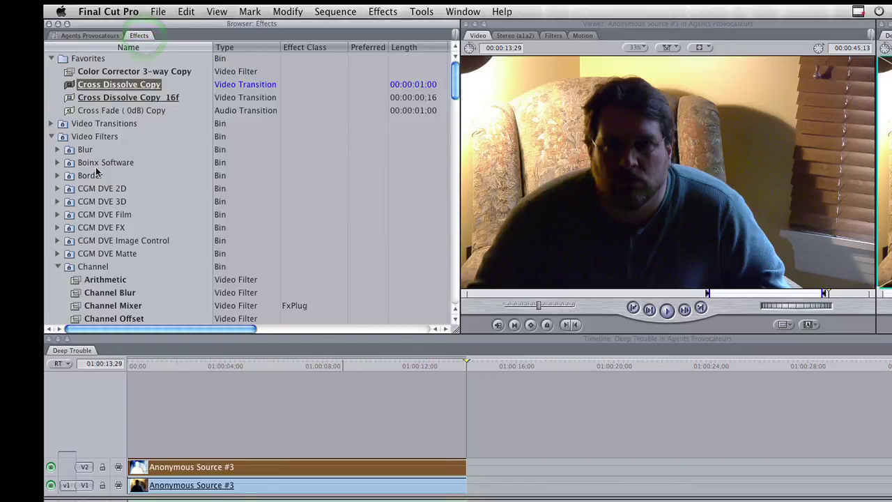
pyautogui.scroll(-5, 136, 169)
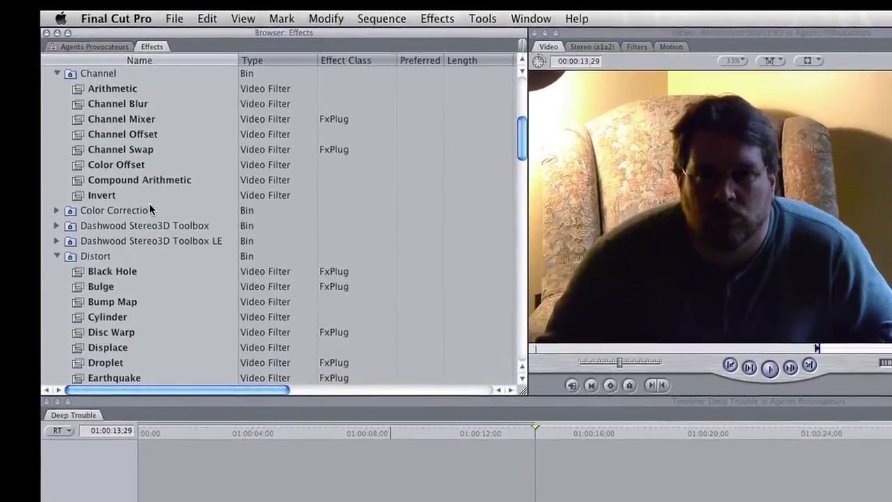
pyautogui.scroll(-12, 150, 209)
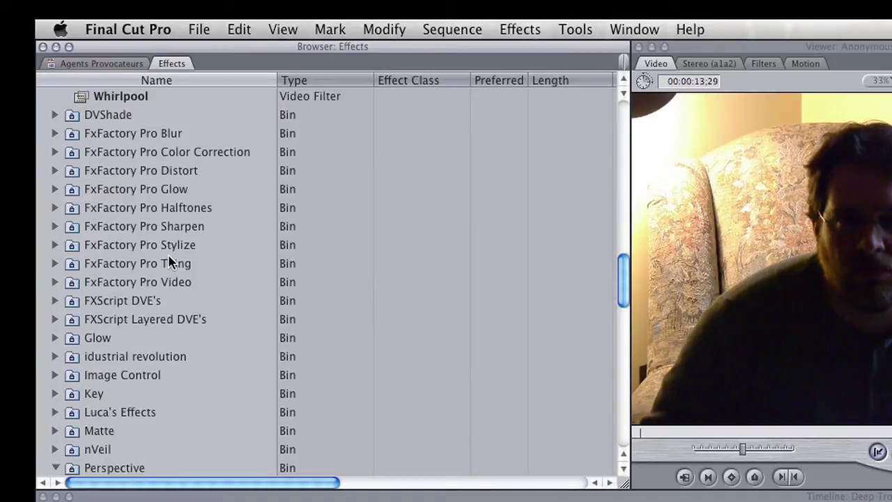
pyautogui.scroll(-15, 168, 262)
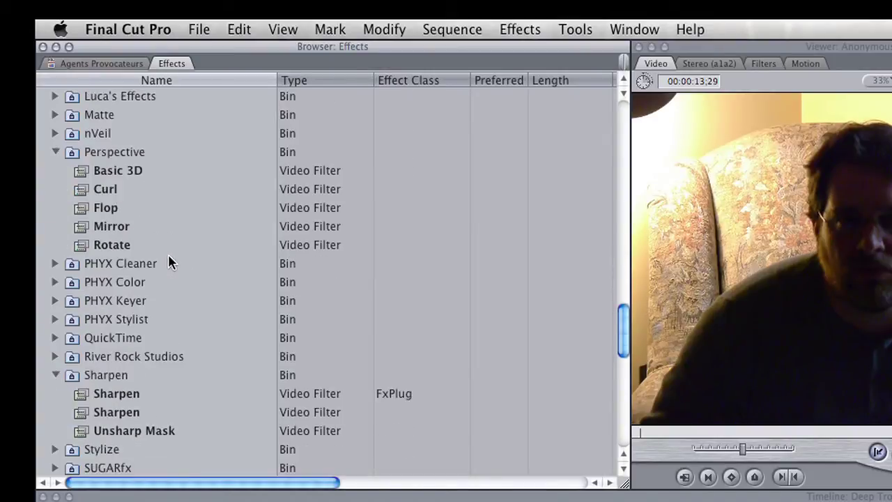
pyautogui.scroll(-16, 168, 263)
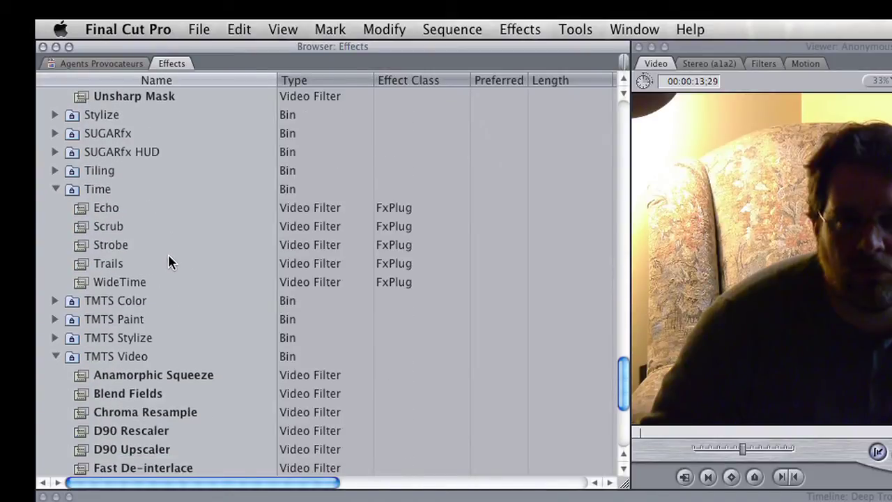
pyautogui.scroll(-6, 168, 263)
pyautogui.click(76, 210)
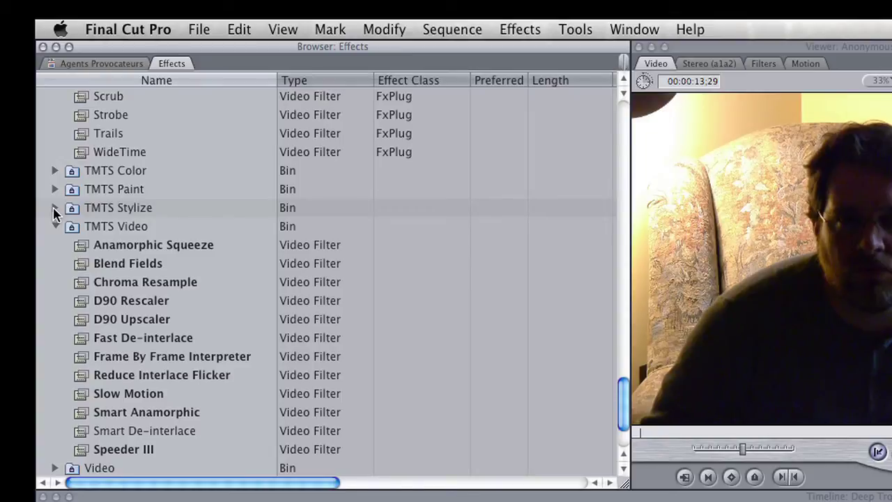
pyautogui.click(55, 209)
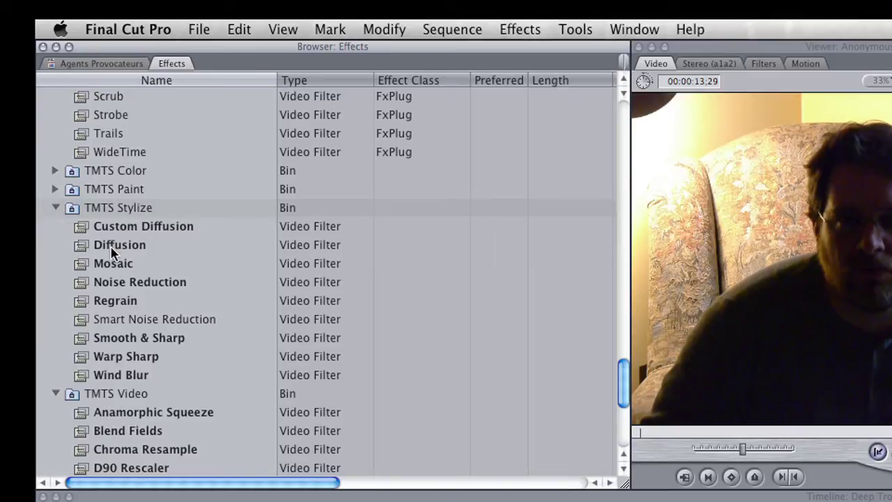
# Drag the Mosaic filter onto the V2 copy of the interview clip
pyautogui.click(84, 269)
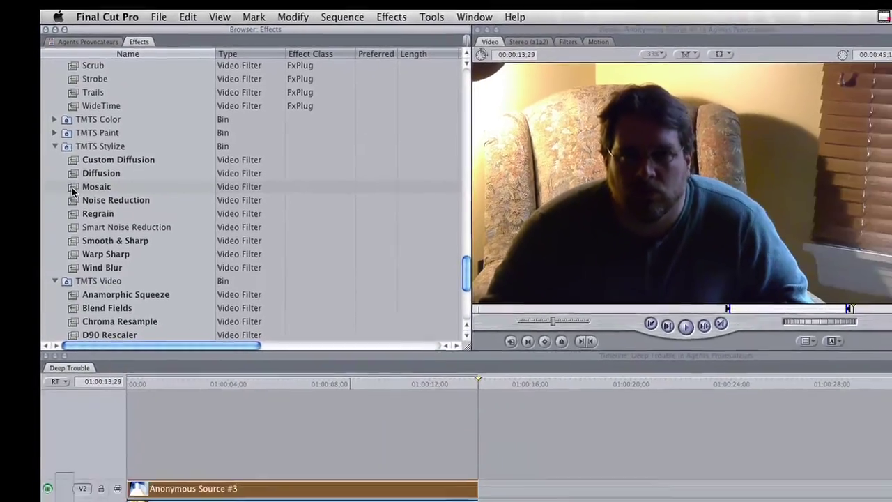
pyautogui.moveTo(81, 270); pyautogui.dragTo(95, 280)
pyautogui.moveTo(78, 167); pyautogui.dragTo(176, 411)
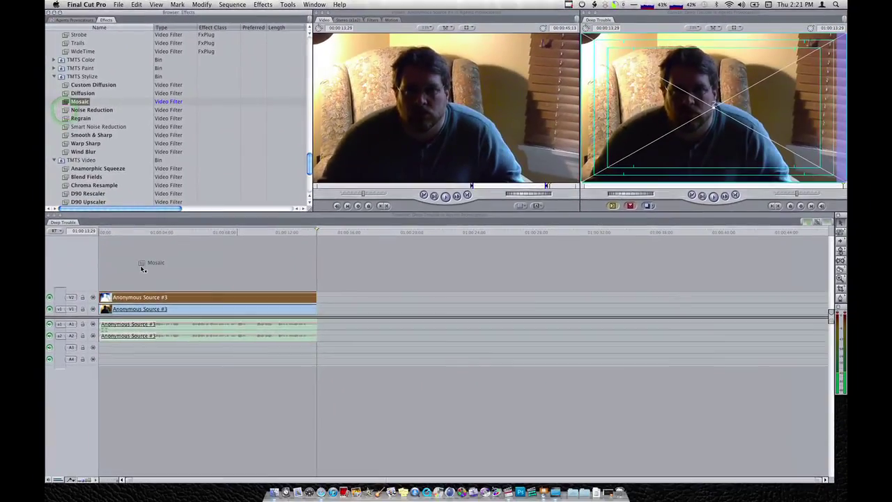
pyautogui.moveTo(142, 297); pyautogui.dragTo(142, 297)
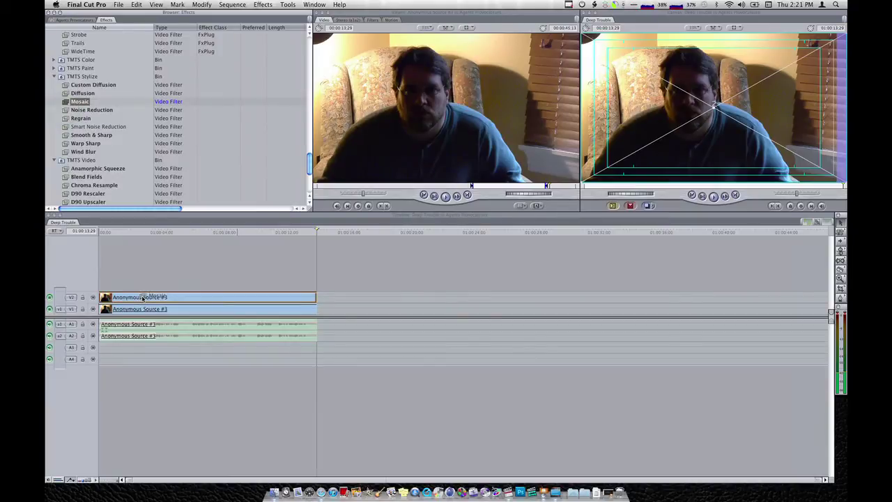
# Select the mosaic-filtered V2 clip and load it into the Viewer
pyautogui.click(142, 298)
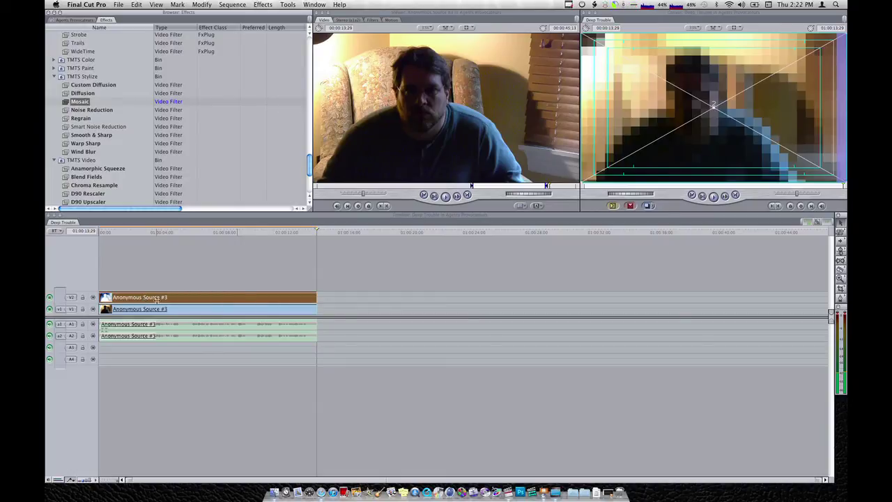
pyautogui.doubleClick(159, 297)
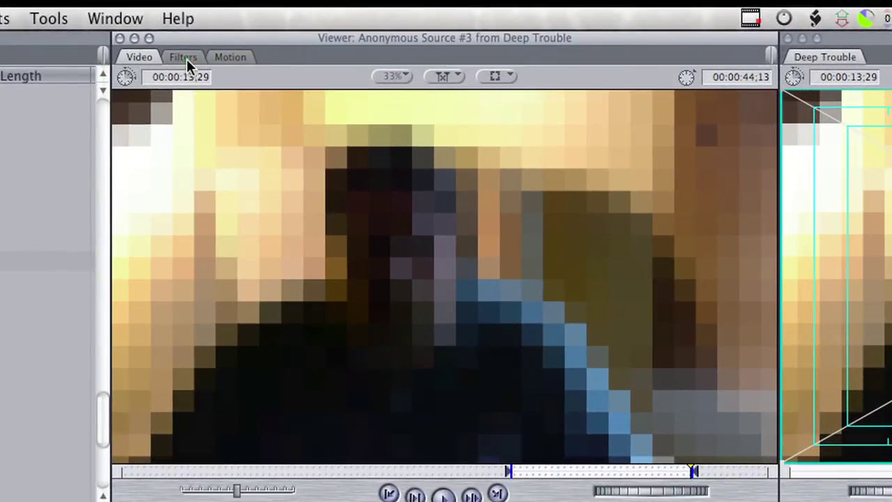
# Lower the Mosaic Size in the Filters tab from 50 to 16
pyautogui.click(186, 60)
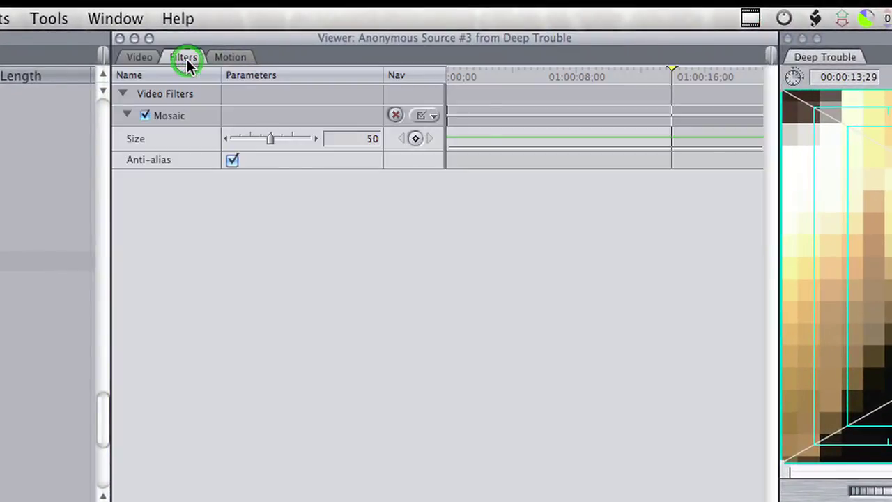
pyautogui.click(271, 140)
pyautogui.moveTo(269, 140); pyautogui.dragTo(210, 138)
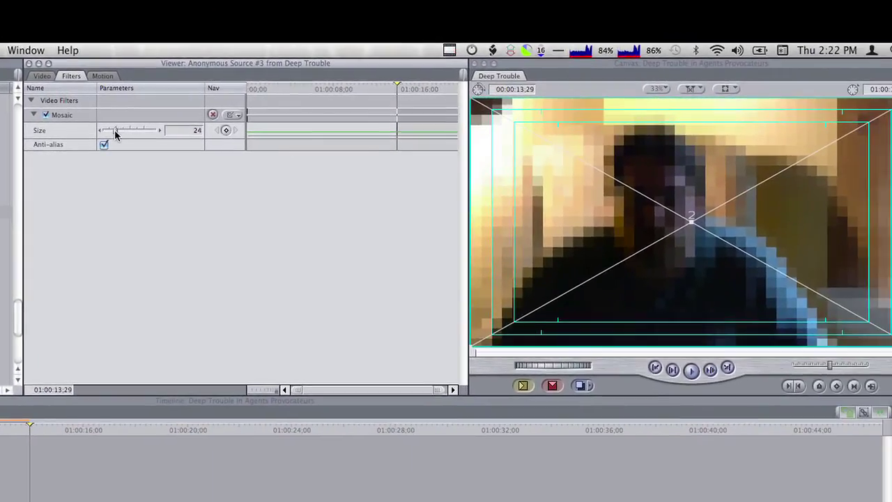
pyautogui.moveTo(115, 135); pyautogui.dragTo(104, 135)
pyautogui.click(110, 132)
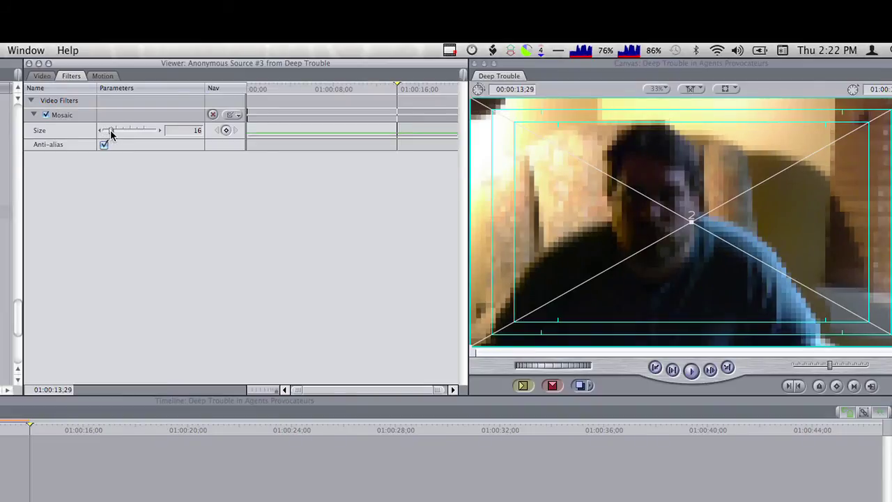